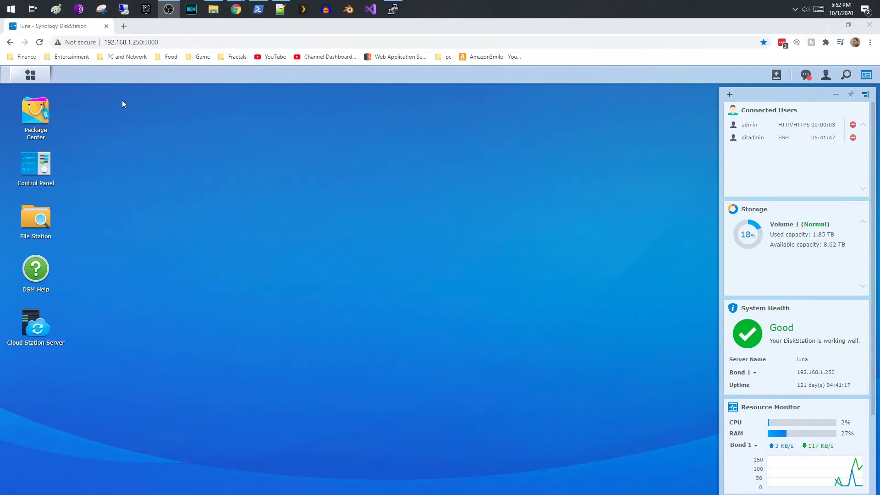
- Search Package Center's full package list for 'git' and open the installed Git Server
click(45, 120)
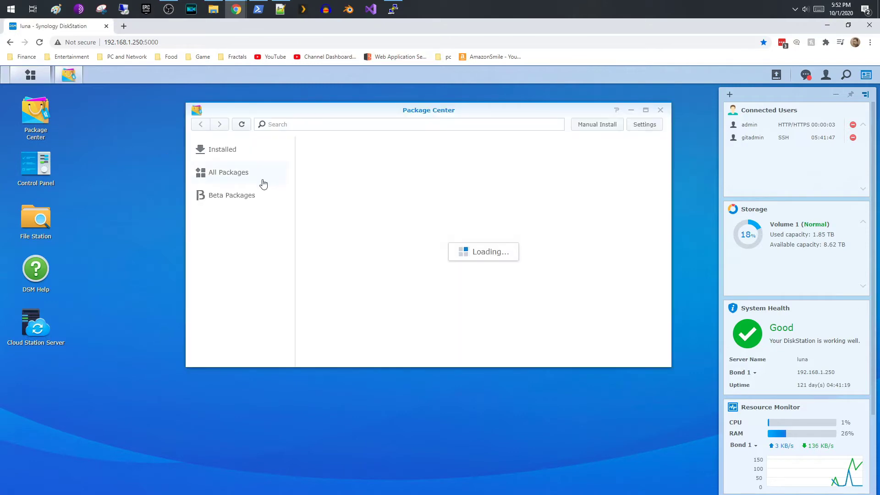
click(261, 178)
click(307, 124)
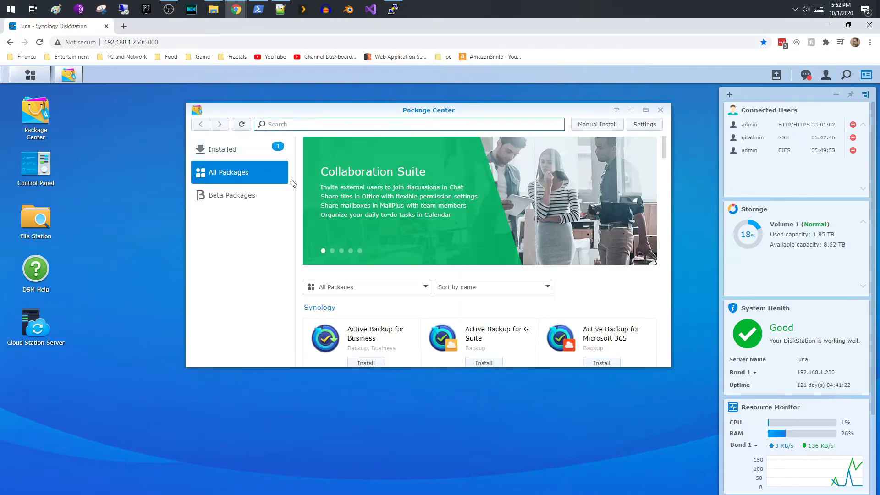
text(git)
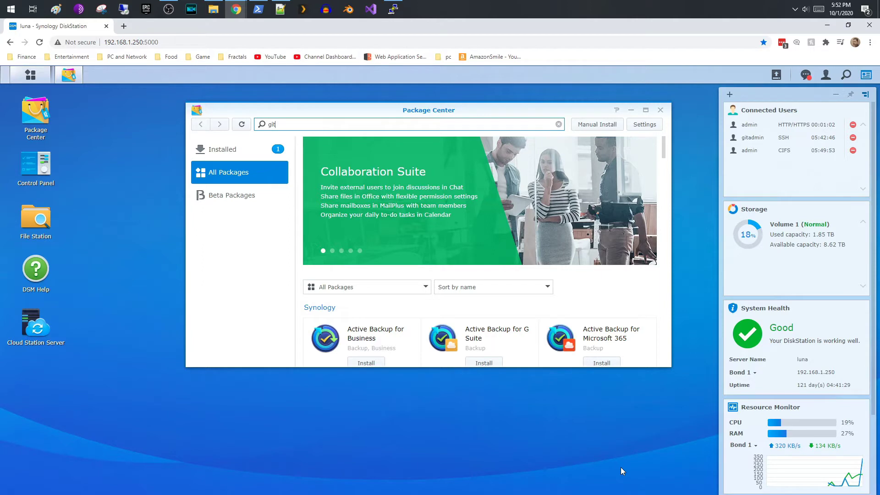
key(Return)
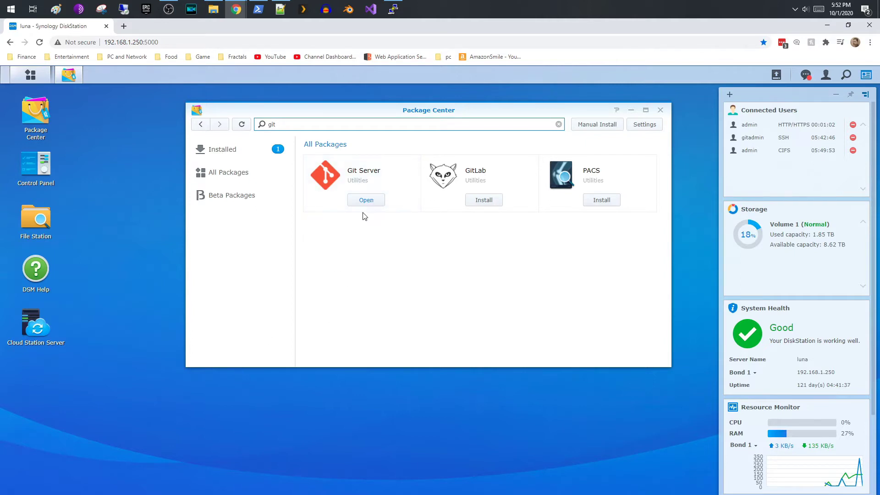
click(361, 205)
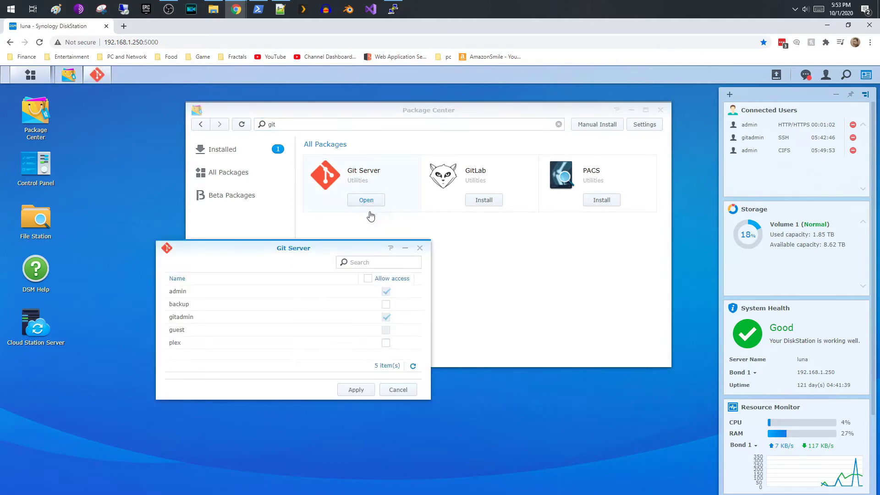
- Move the Git Server permissions window up and to the right
drag(323, 247, 342, 238)
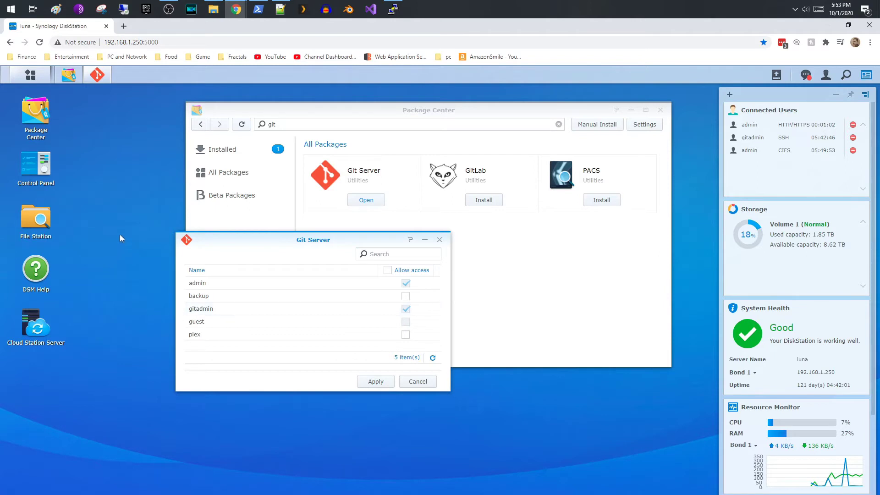
- Review the user accounts in Control Panel, starting a new user and then cancelling it
double_click(56, 180)
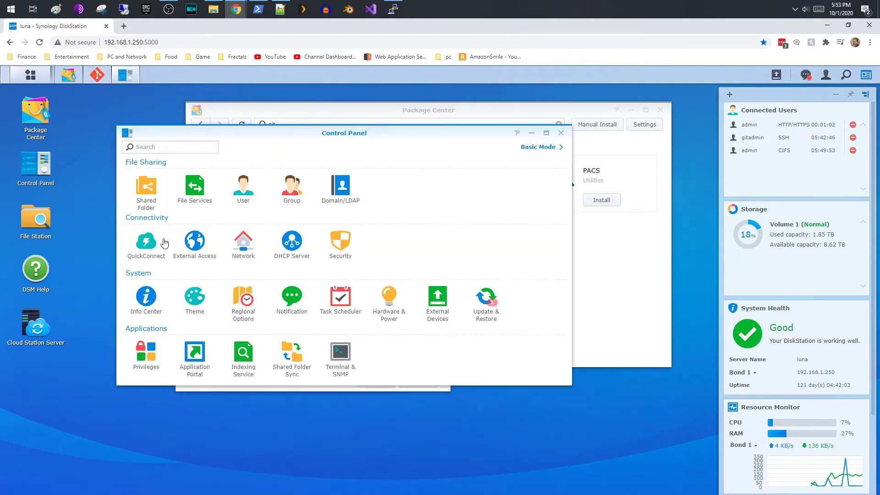
click(252, 189)
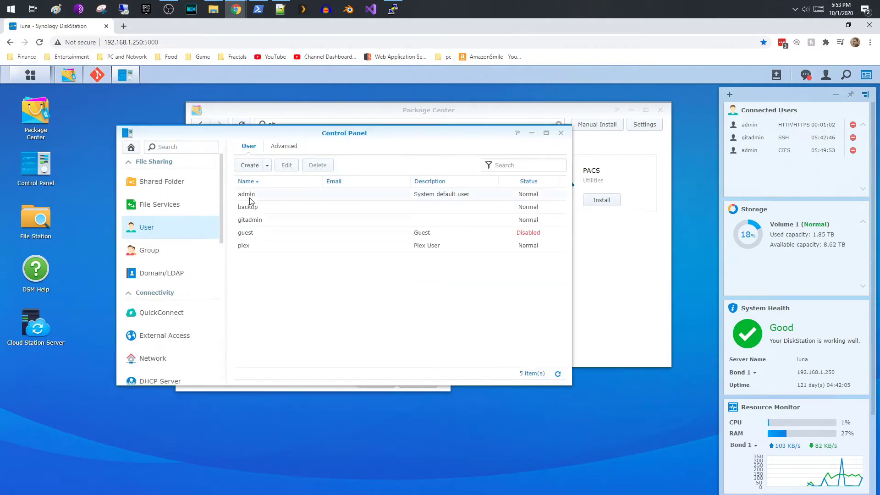
click(247, 167)
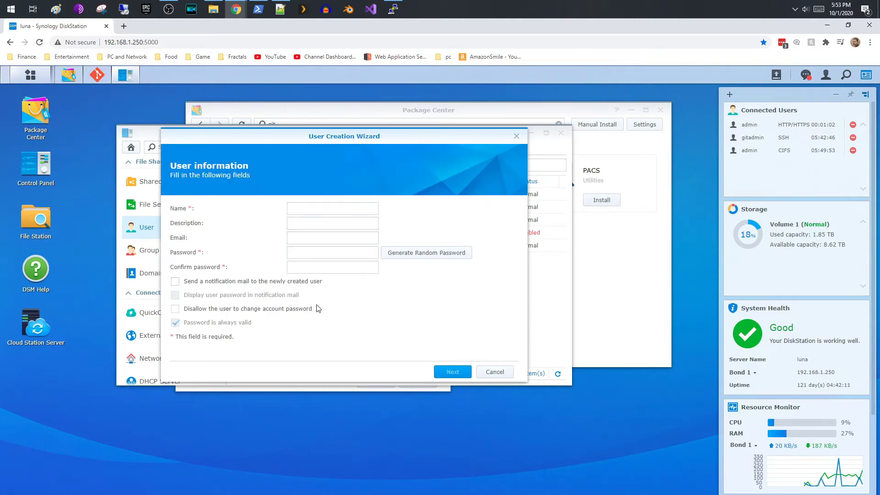
click(489, 373)
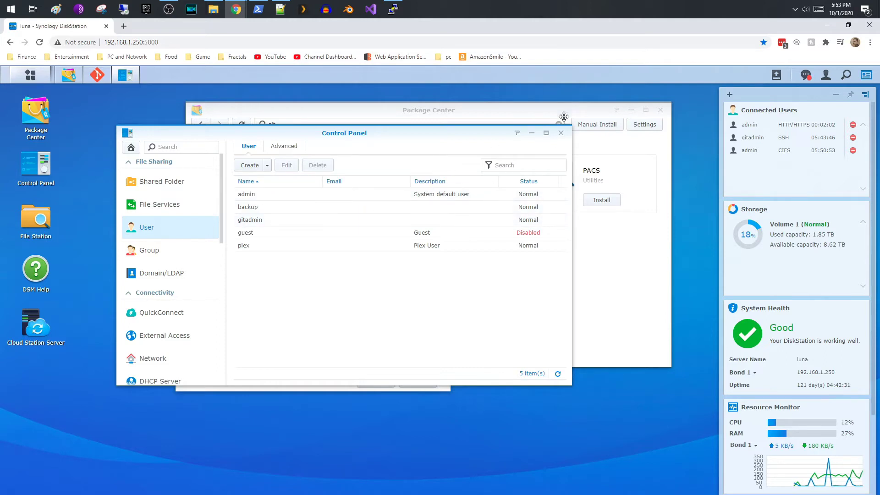
- Close Control Panel and the Git Server window without changing access
click(560, 133)
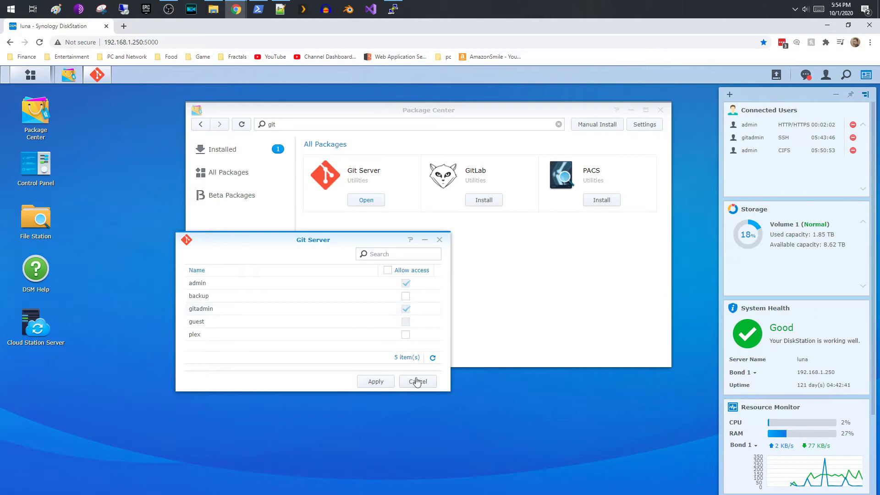
click(417, 381)
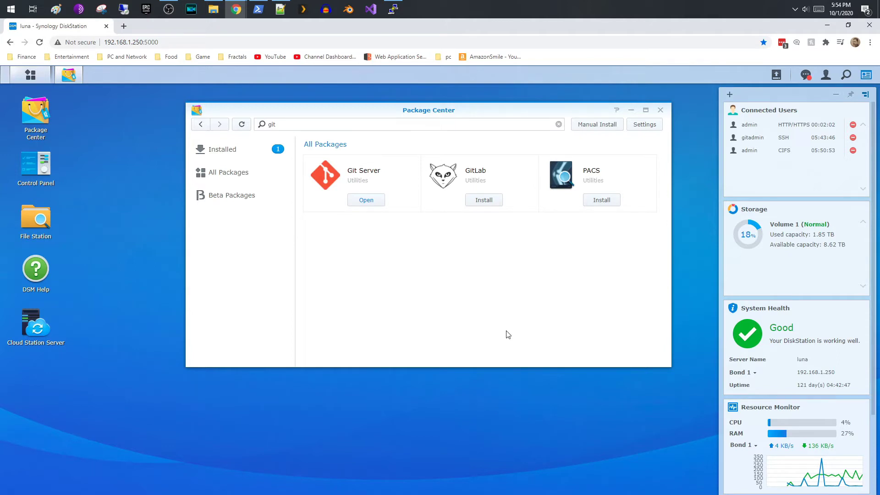
click(52, 175)
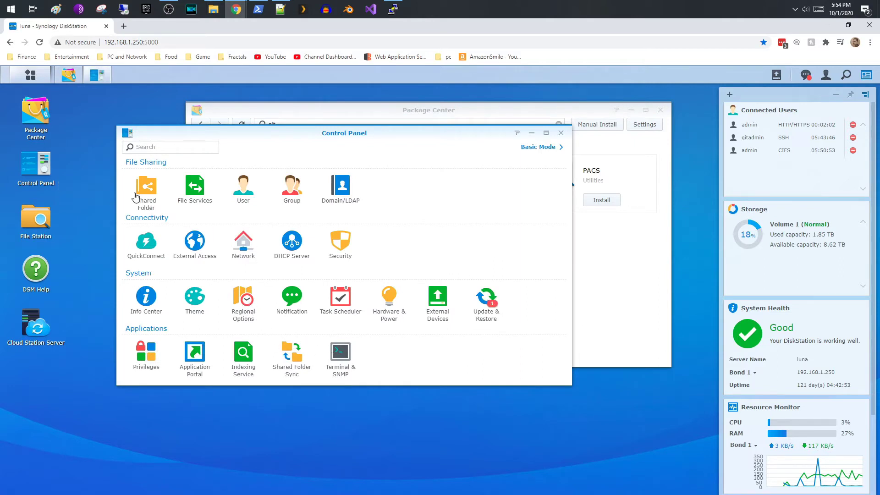
- Confirm SSH is enabled on port 22 under Terminal & SNMP, then close Control Panel
click(342, 357)
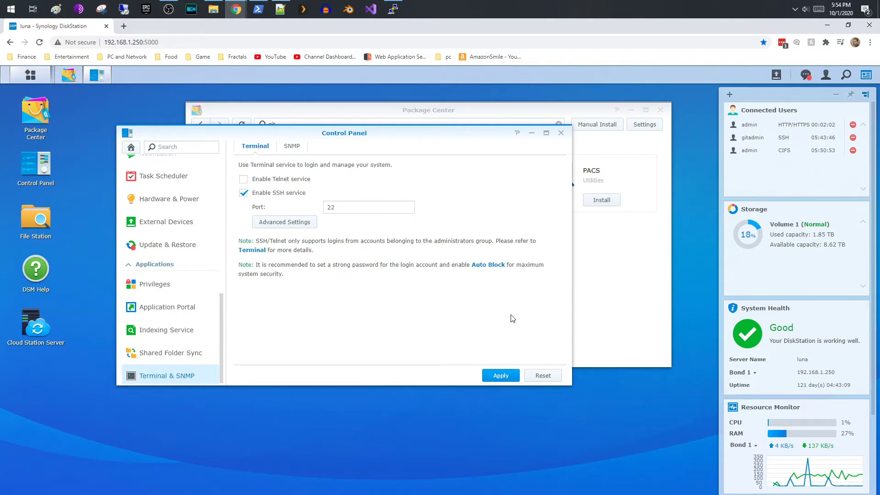
click(561, 133)
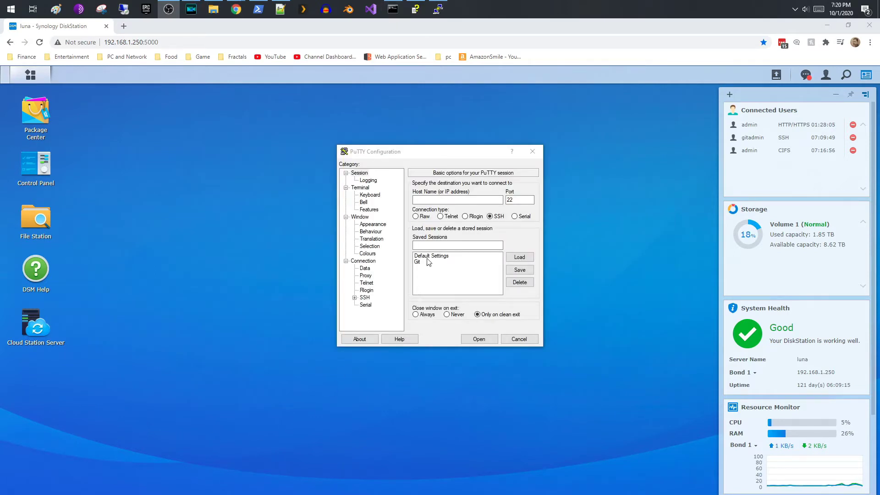
- Connect with PuTTY's saved Git session to 192.168.1.250 and log in as gitadmin
click(471, 263)
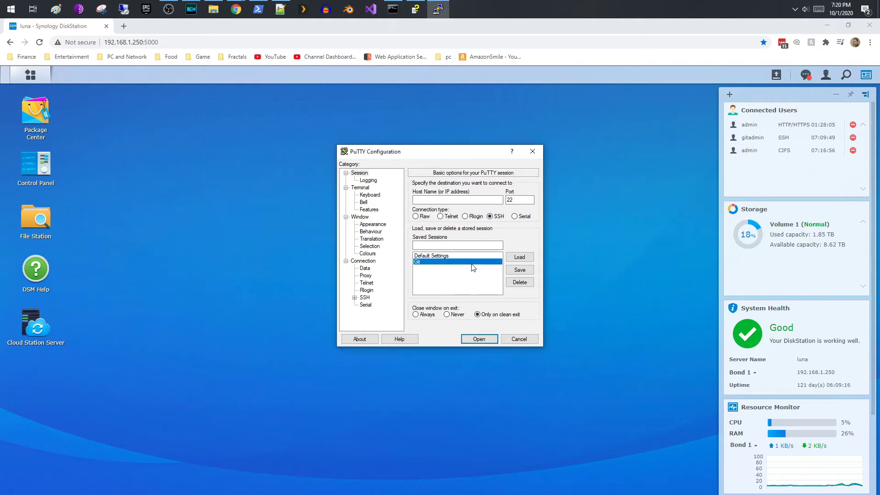
click(518, 257)
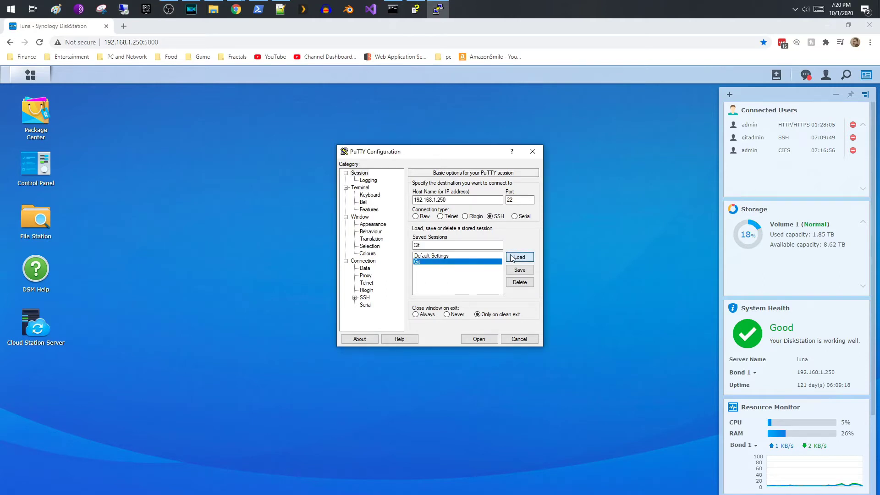
click(478, 339)
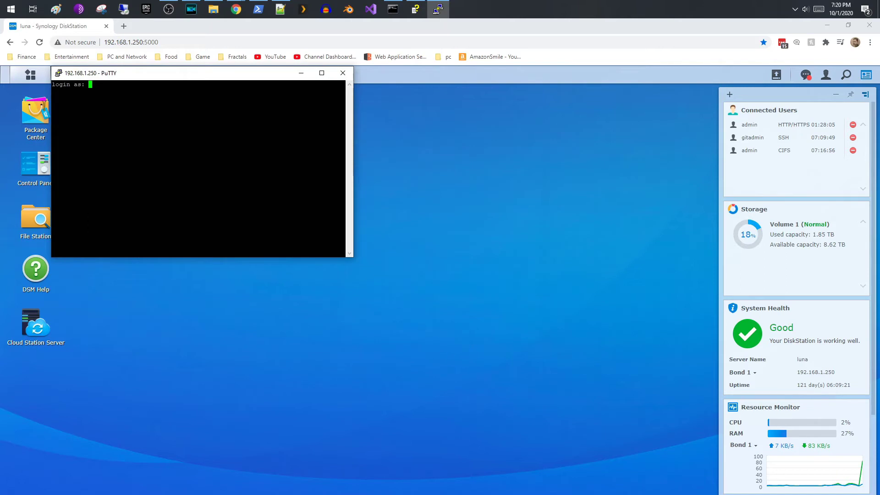
drag(184, 79, 339, 159)
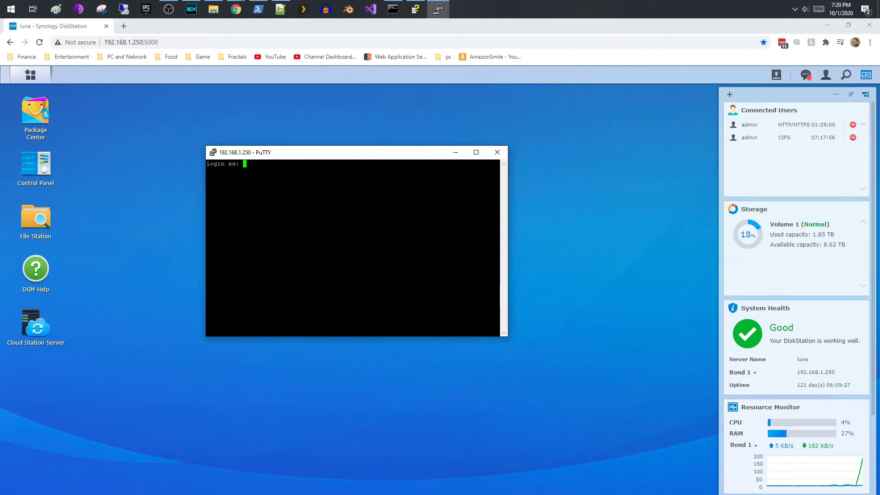
text(gitadmi)
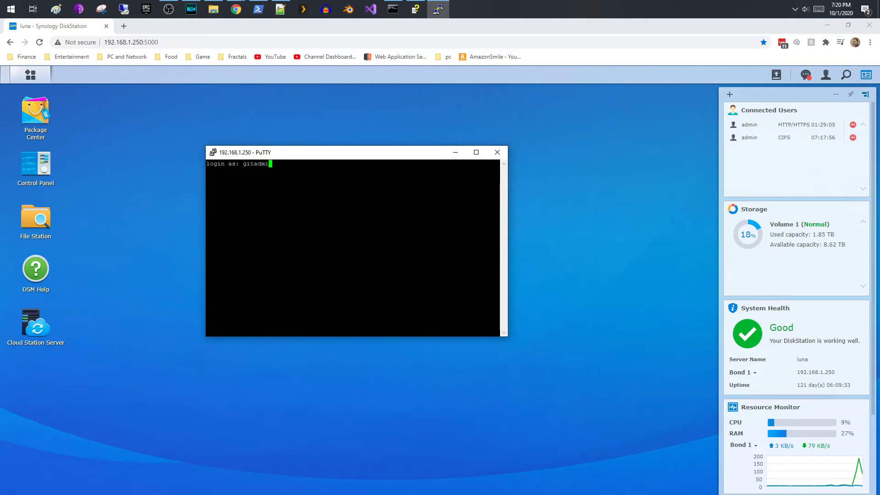
text(n)
key(Return)
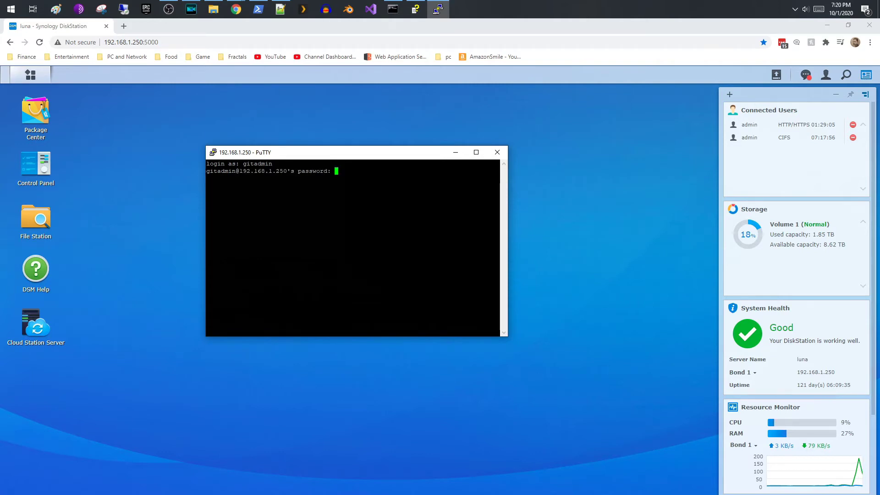
key(Return)
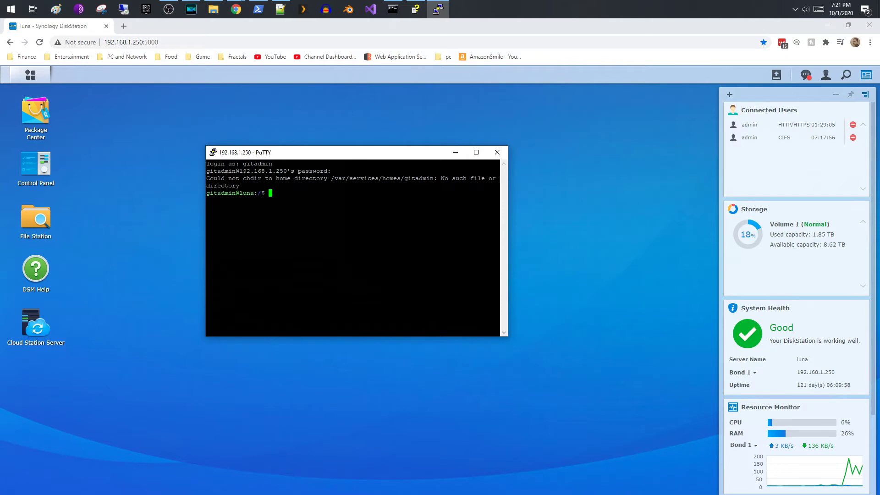
- List the NAS folders with ls -la, then return to the DiskStation browser window
key(alt+Tab)
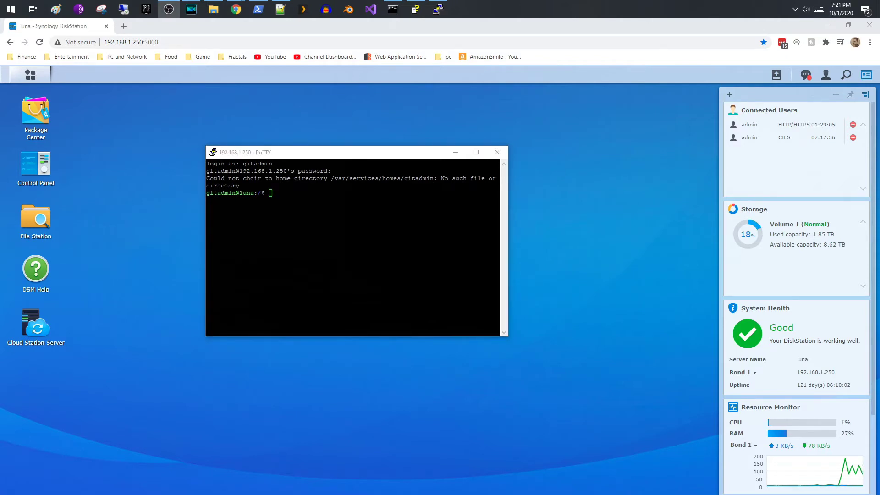
key(alt+Tab)
text(ls -la)
key(Return)
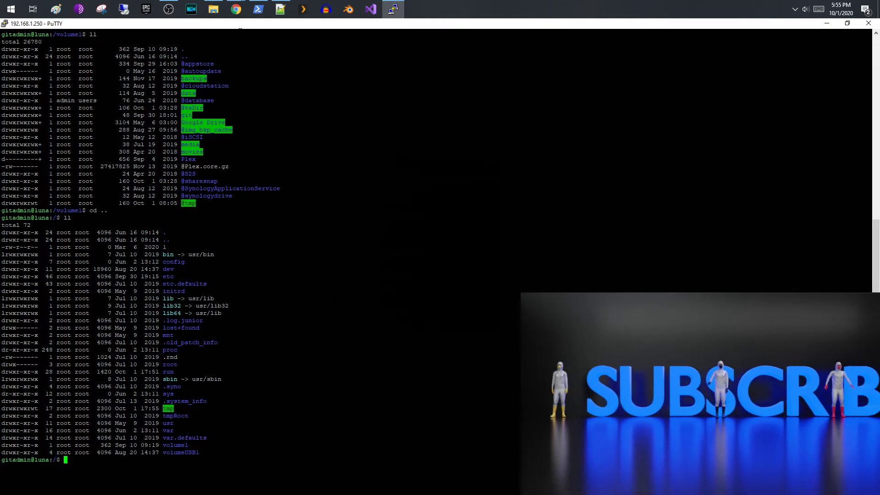
click(236, 9)
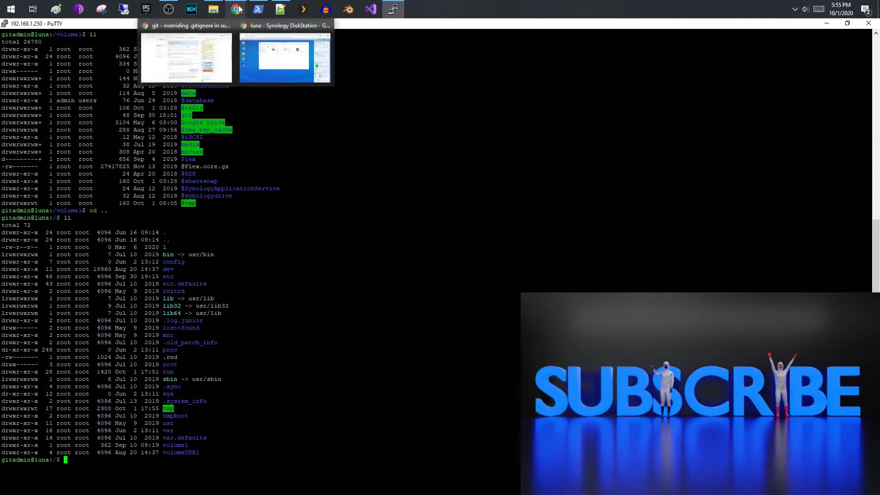
click(270, 42)
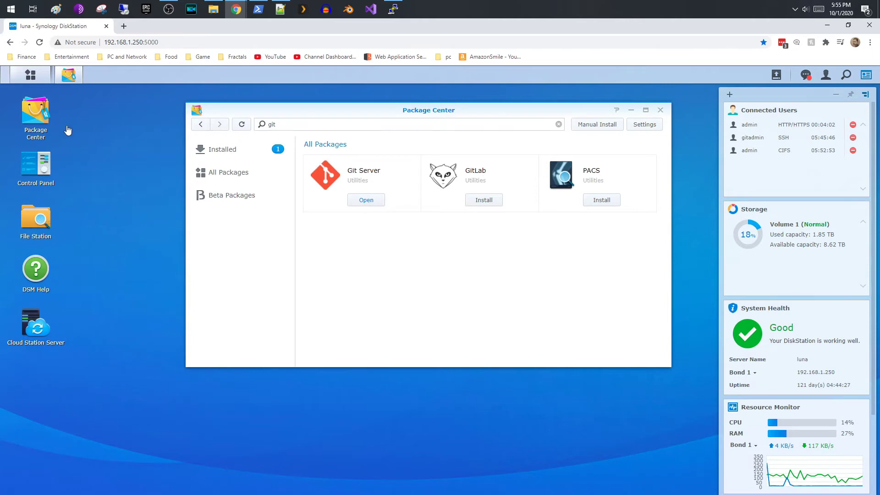
- Open Control Panel's Shared Folder list and select the git folder on Volume 1
click(37, 164)
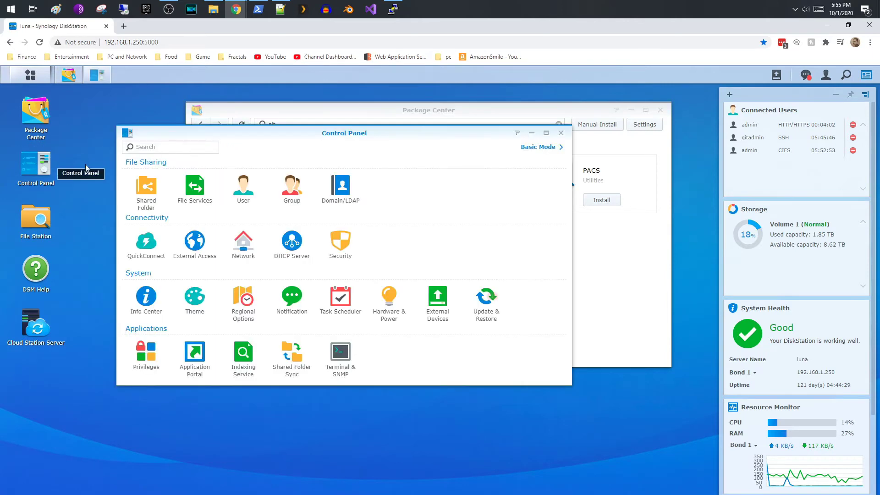
click(150, 201)
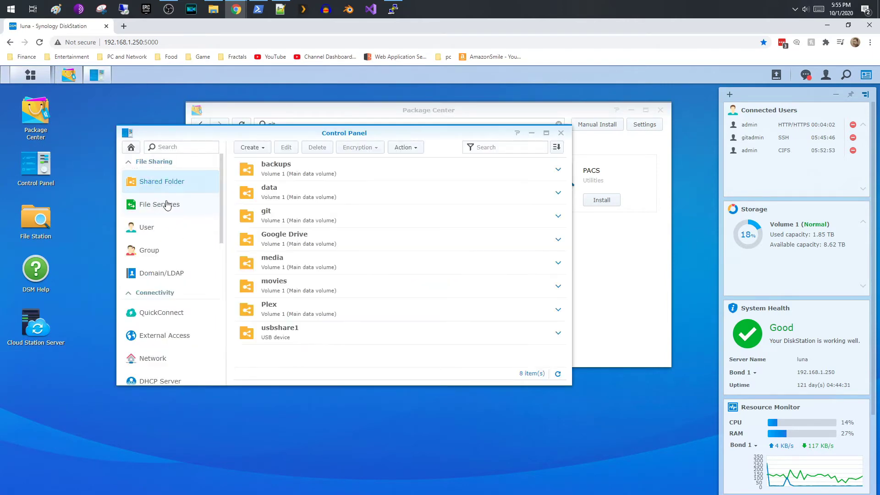
click(293, 222)
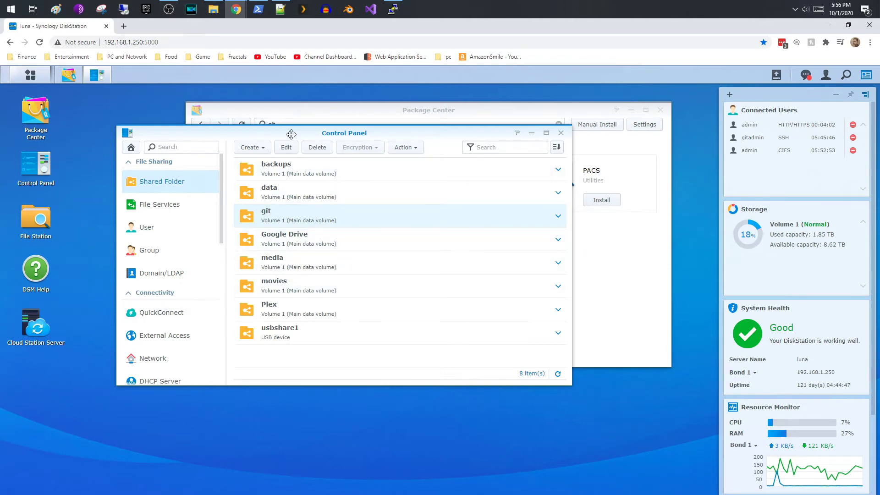
- Inspect the git folder's settings and permissions, cancel unchanged, and switch back to PuTTY
click(286, 147)
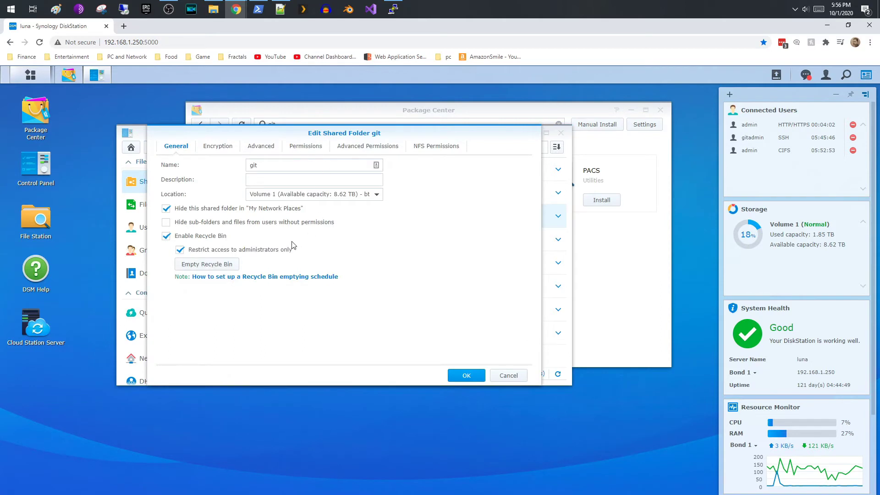
click(307, 155)
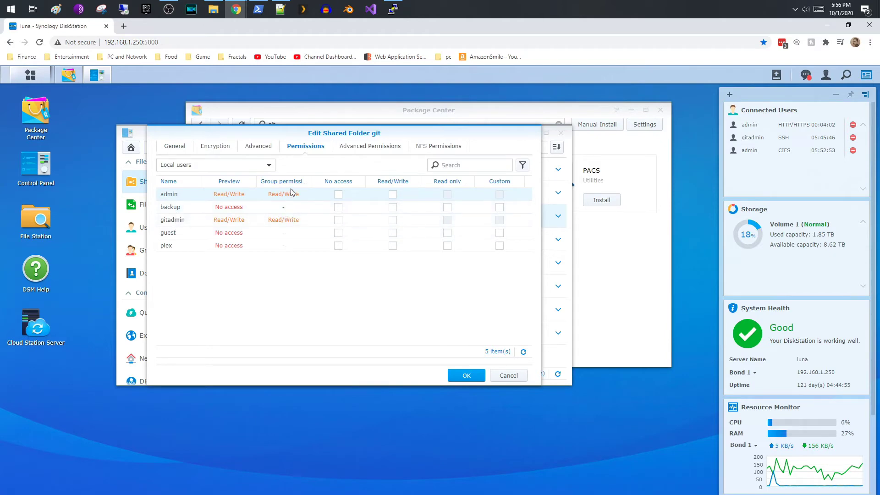
click(184, 152)
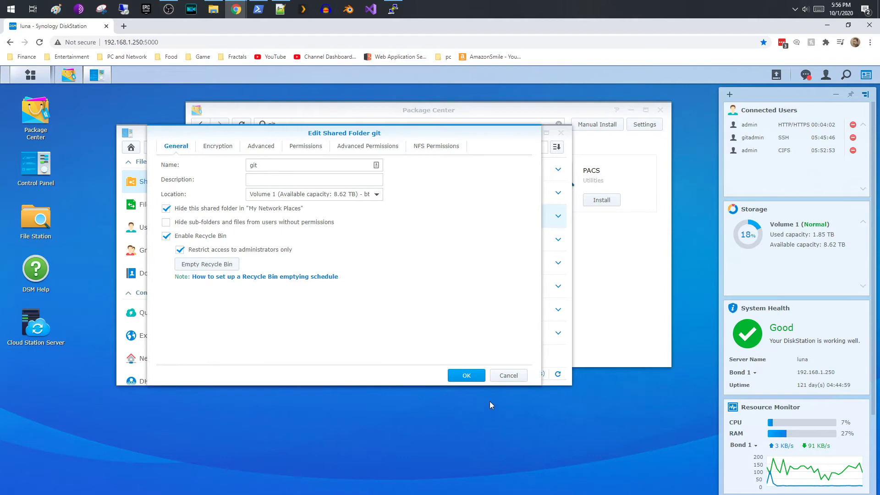
click(508, 376)
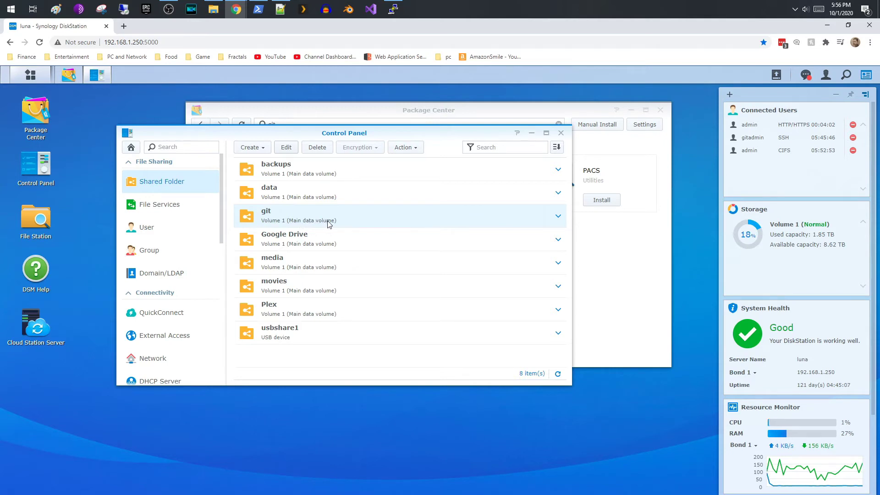
click(392, 9)
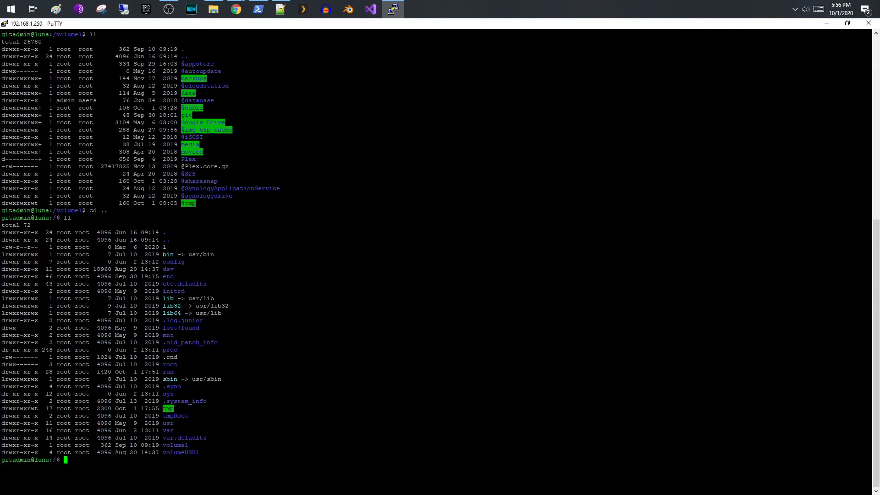
- Enter /volume1 and then /volume1/git, listing each with ll to reveal unreal.git
mouse_move(166, 445)
mouse_down()
mouse_move(188, 437)
mouse_move(412, 446)
mouse_move(166, 445)
mouse_up()
text(cd vo)
key(Tab)
text(1)
key(Return)
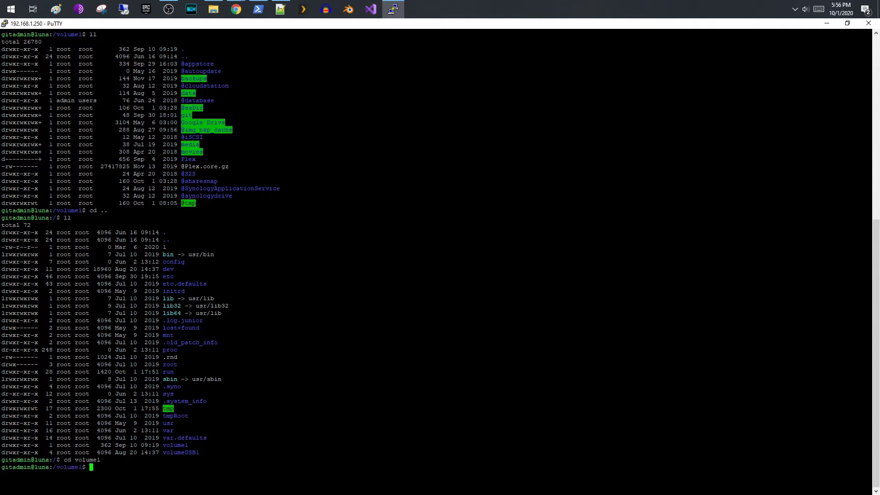
text(ll)
key(Return)
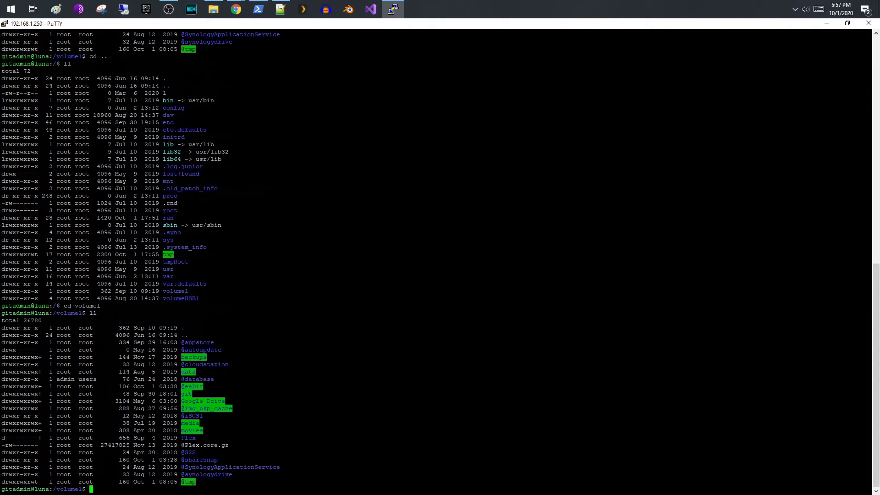
text(cd git)
key(Return)
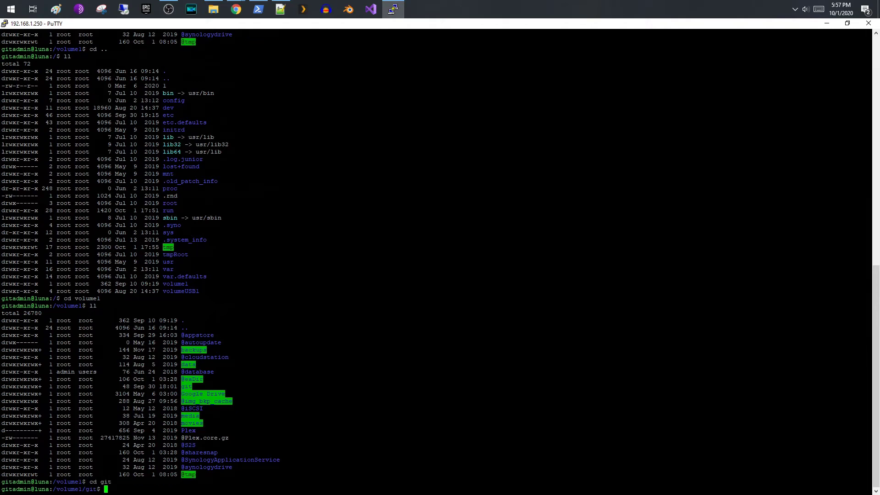
text(ll)
key(Return)
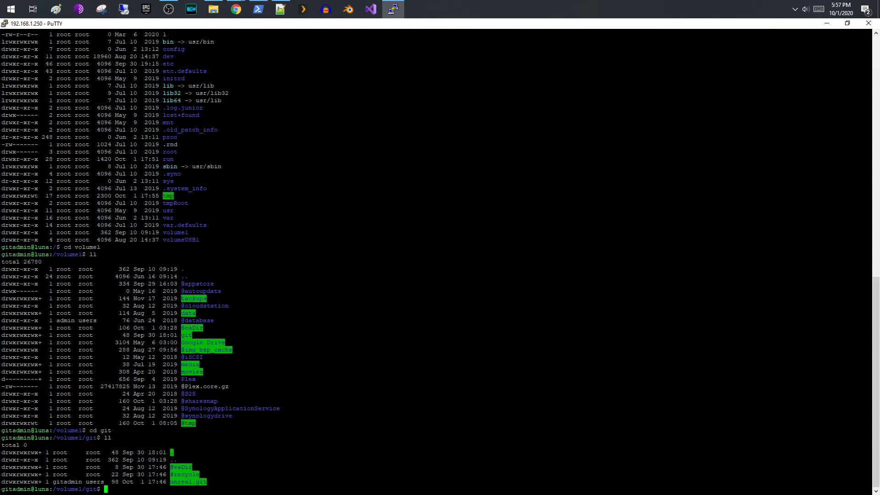
- Recall earlier commands from history, reaching the previous bare repository init command
text(cd volume1)
key(BackSpace)
key(BackSpace)
key(BackSpace)
key(BackSpace)
key(BackSpace)
key(BackSpace)
key(BackSpace)
key(BackSpace)
key(BackSpace)
key(BackSpace)
text(clear)
key(BackSpace)
key(BackSpace)
key(BackSpace)
key(BackSpace)
key(BackSpace)
text(cd git/)
key(Up)
key(Up)
key(Up)
key(Up)
key(Up)
- List the git folder, then create the bare repository test.git with git --bare init
key(BackSpace)
key(BackSpace)
key(BackSpace)
key(BackSpace)
key(BackSpace)
key(BackSpace)
key(BackSpace)
key(BackSpace)
key(BackSpace)
key(BackSpace)
key(BackSpace)
key(BackSpace)
key(BackSpace)
key(BackSpace)
key(BackSpace)
key(BackSpace)
key(BackSpace)
key(BackSpace)
key(BackSpace)
key(BackSpace)
text(ll)
key(Return)
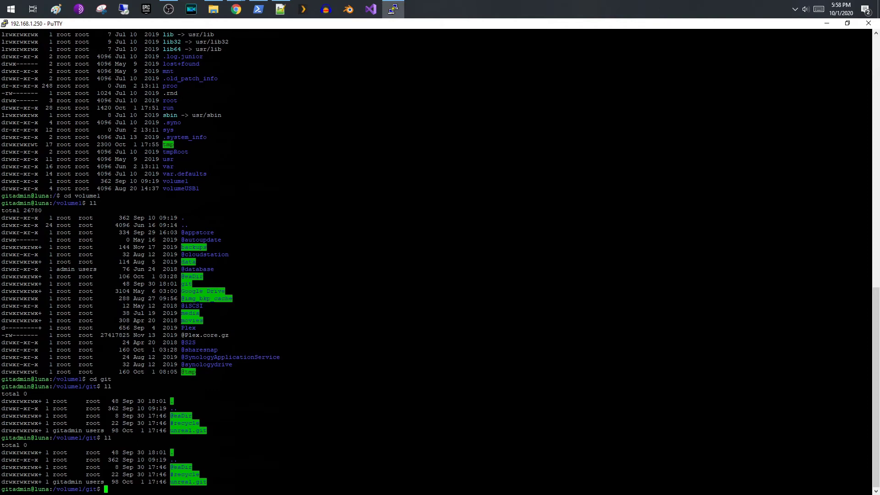
text(git --bare init unreal.git)
key(Left)
key(Left)
key(Left)
key(Left)
key(Left)
key(Left)
key(Left)
key(Left)
key(Left)
key(Left)
text(test)
key(Delete)
key(Delete)
key(Delete)
key(Delete)
key(Delete)
key(Delete)
key(Return)
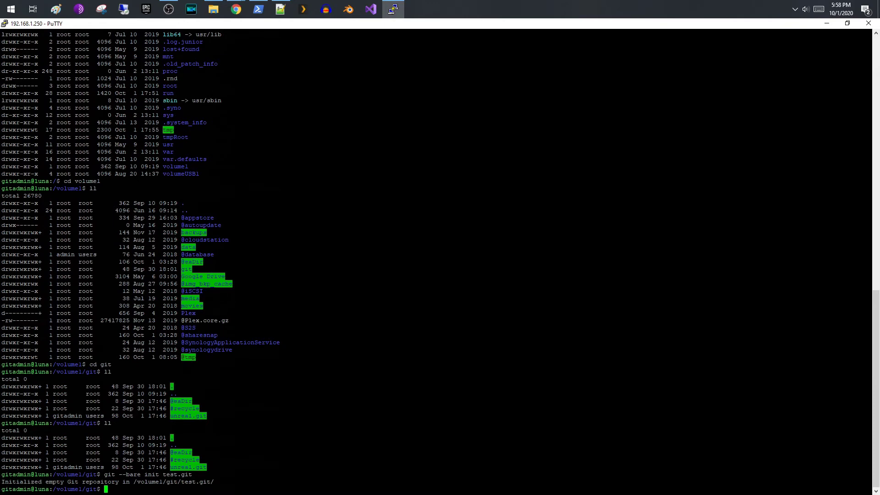
- Recursively change test.git's ownership to gitadmin:users with chown -R
key(Up)
key(Up)
key(Up)
key(Up)
key(Up)
key(Left)
key(Left)
key(Left)
key(Left)
key(BackSpace)
key(BackSpace)
key(BackSpace)
key(BackSpace)
key(BackSpace)
key(BackSpace)
text(test)
key(Return)
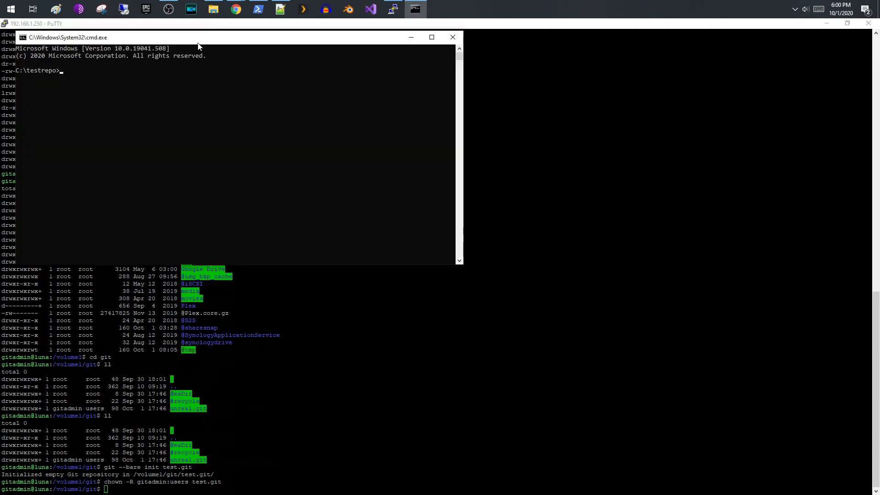
drag(198, 46, 356, 147)
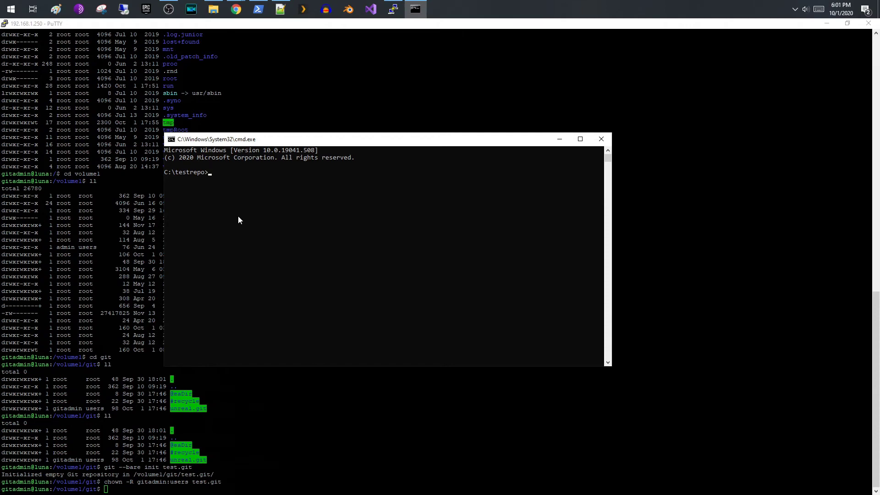
key(ctrl+v)
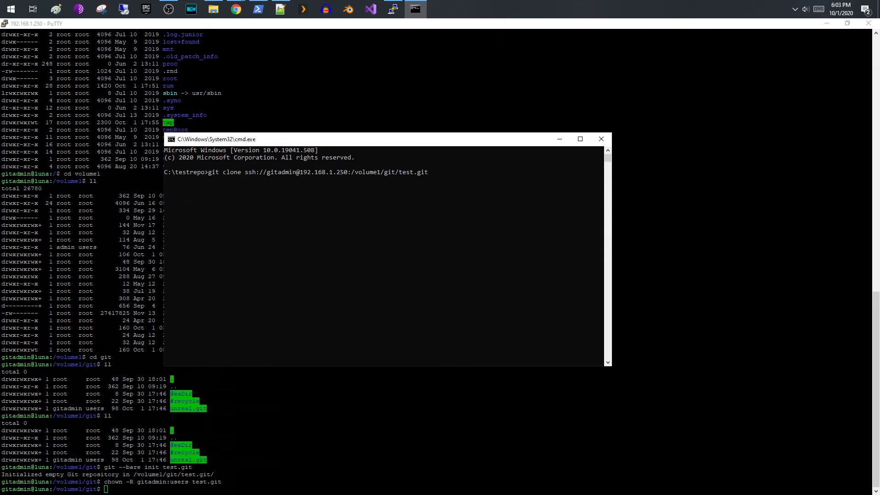
key(alt+Tab)
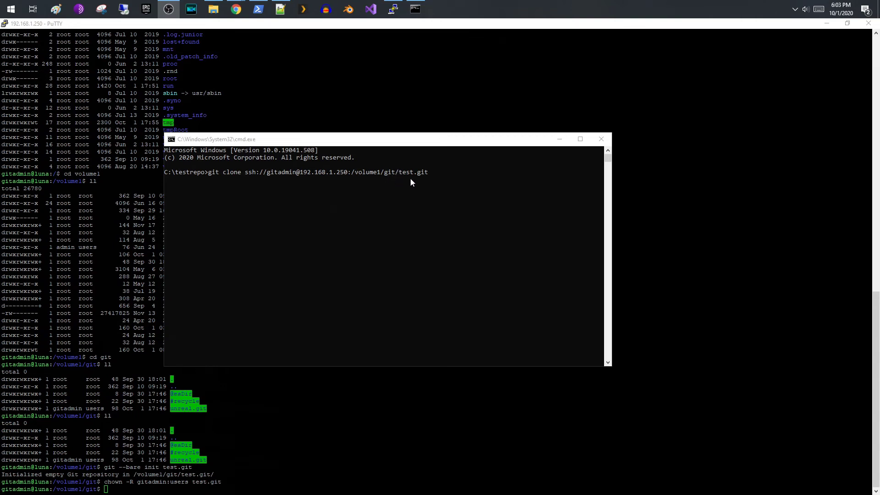
click(428, 180)
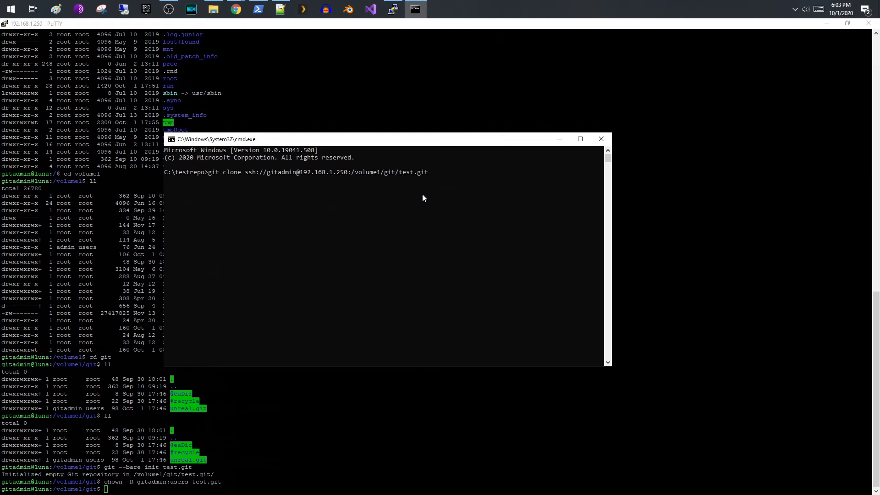
- Clone the empty test.git repository into C:\testrepo with the account password, then list the folder to confirm 'test' exists
key(Return)
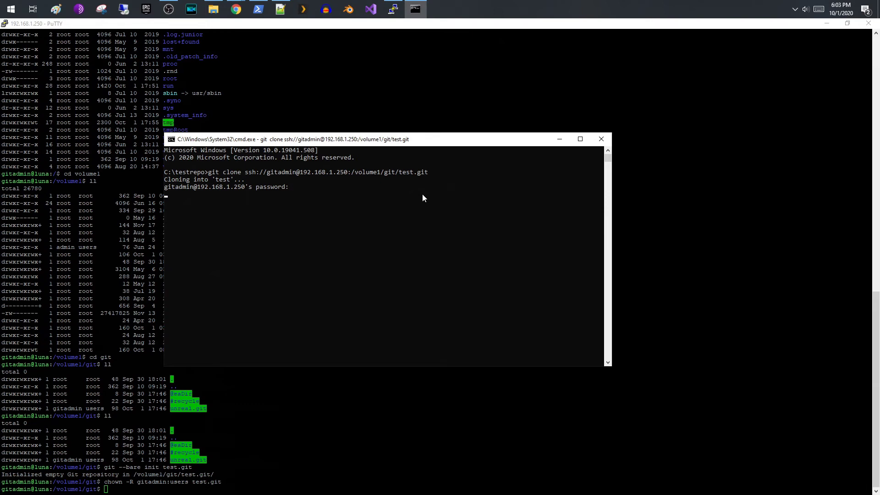
key(Return)
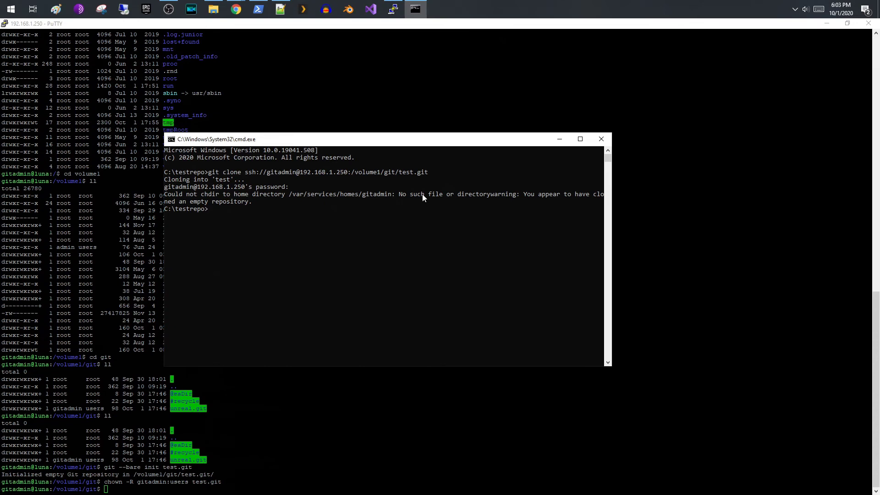
text(dir)
key(Return)
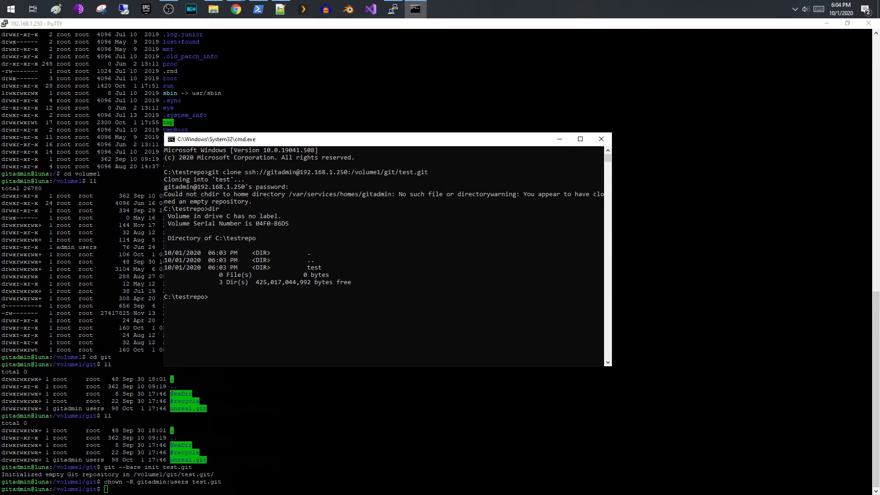
key(super+e)
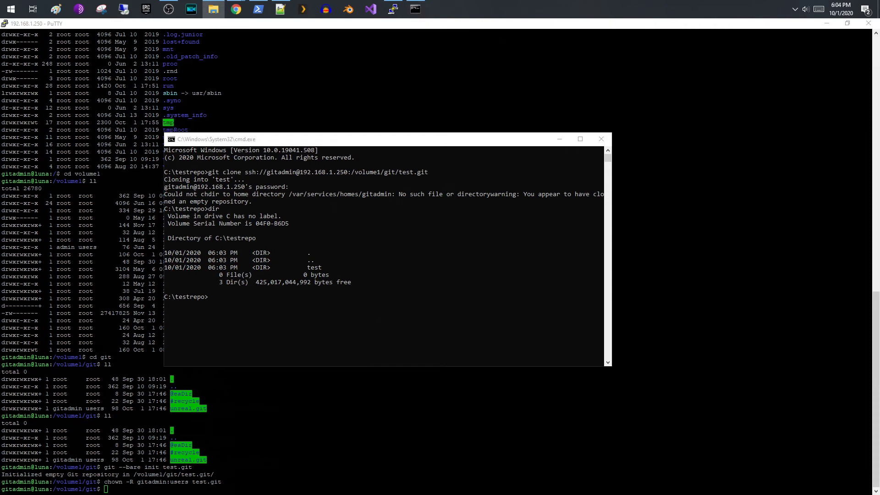
- Change into the cloned test folder and list its files, showing New Text Document.txt
click(221, 279)
text(cd )
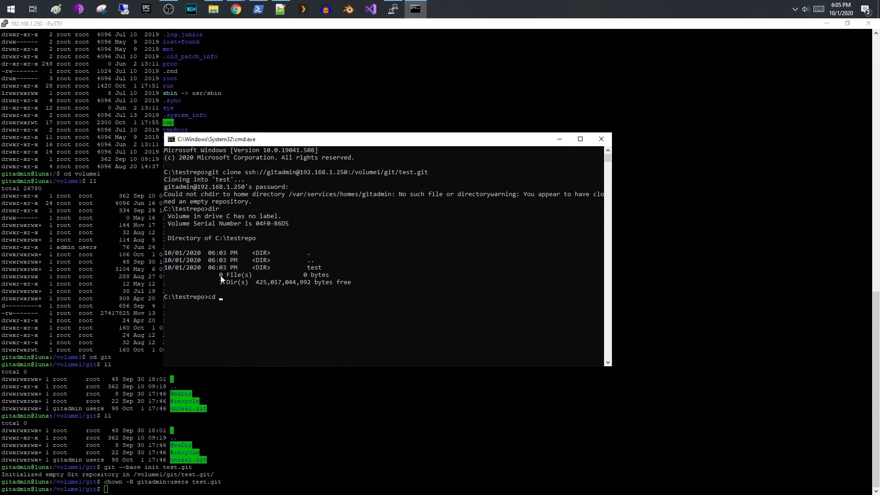
text(test)
key(Return)
text(dir)
key(Return)
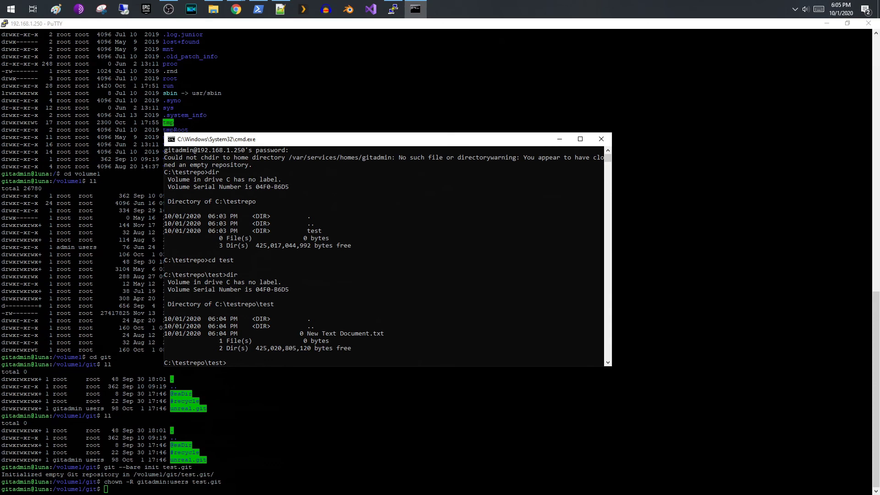
- Stage all files in the test folder with git add *
key(alt+Tab)
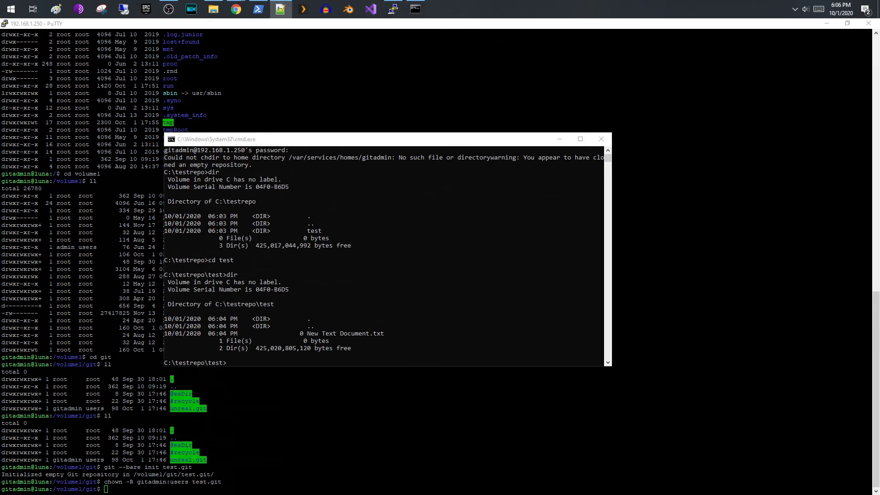
click(273, 303)
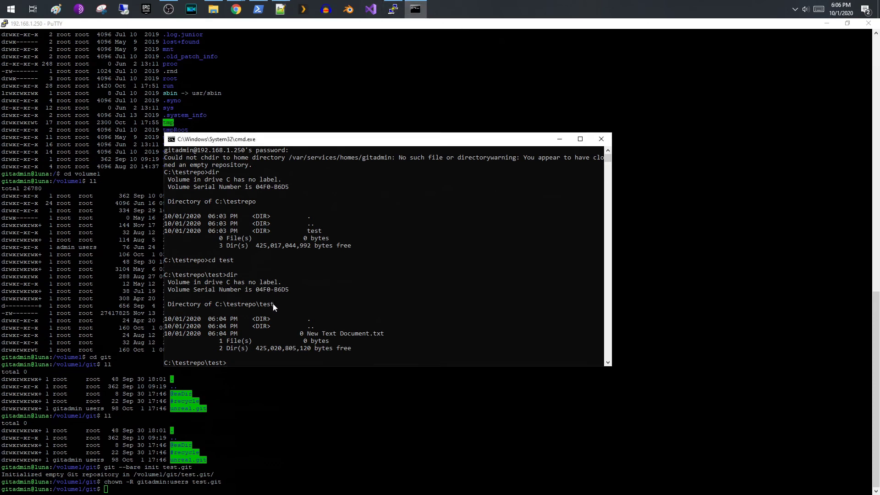
text(git add *)
key(Return)
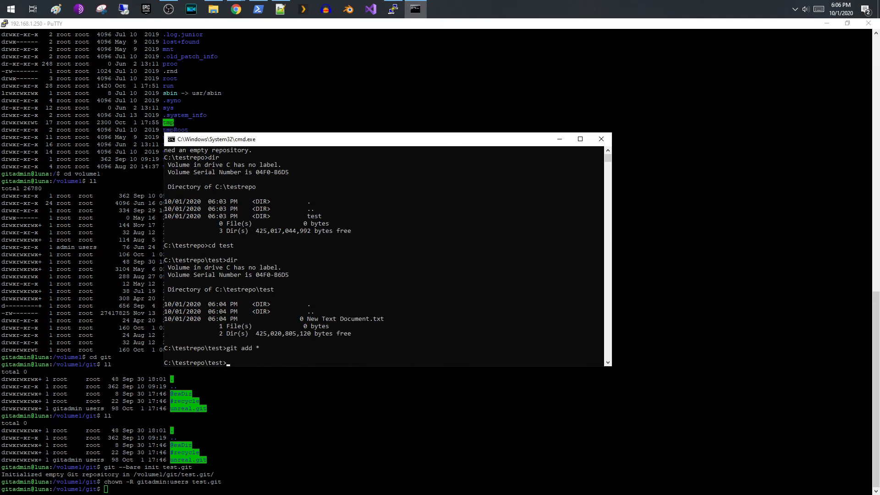
- Commit the staged file with the message 'latest'
key(alt+Tab)
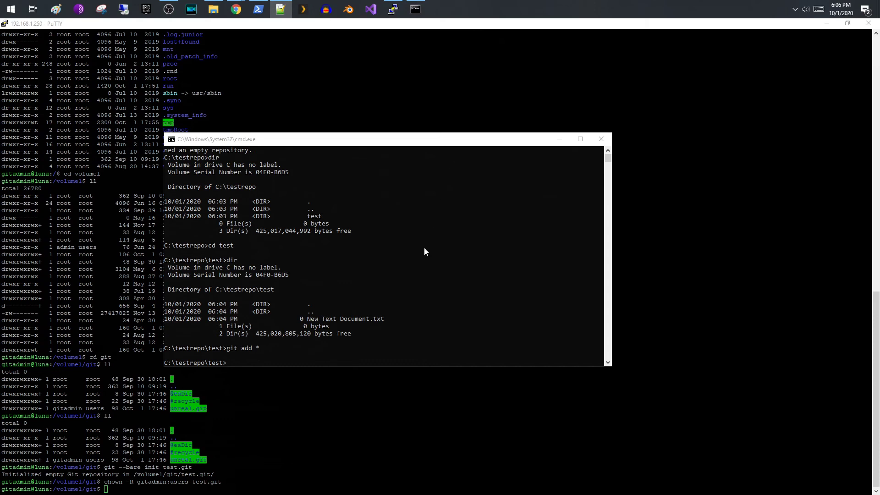
click(383, 313)
text(git commit -m "latest")
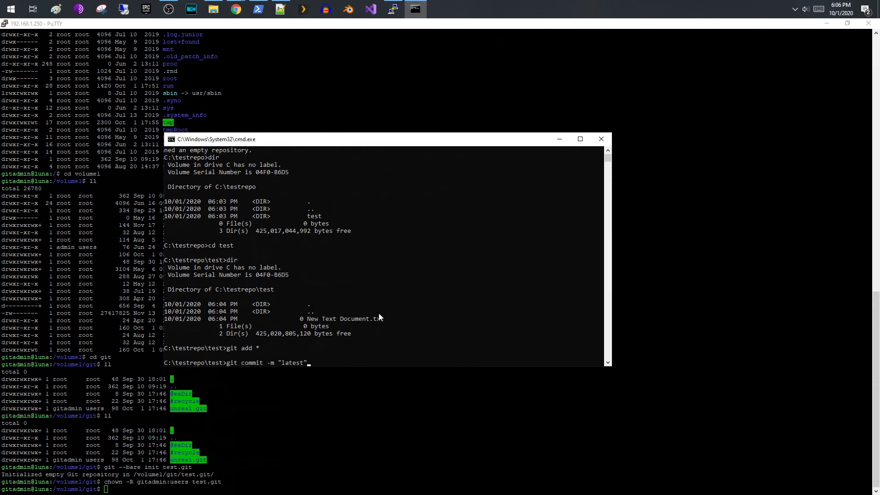
key(Return)
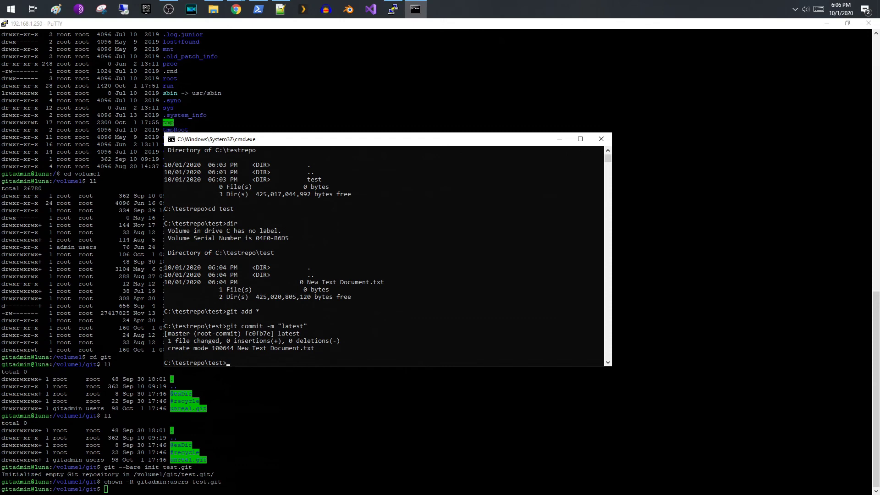
- Push the master branch to the NAS's test.git with git push origin master, entering the account password
key(alt+Tab)
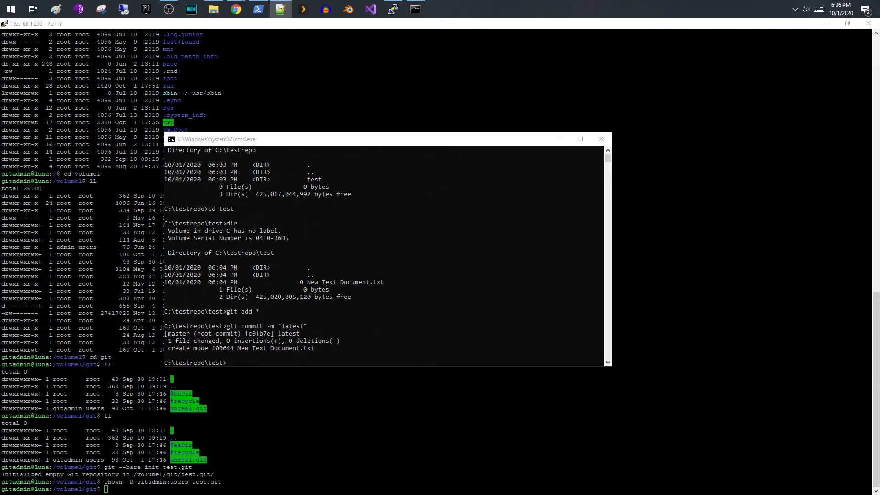
click(365, 358)
text(git push origin master)
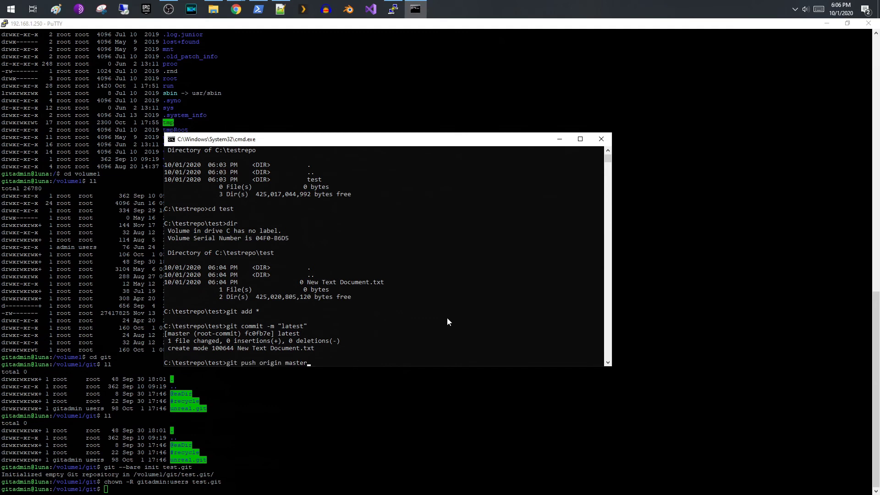
key(Return)
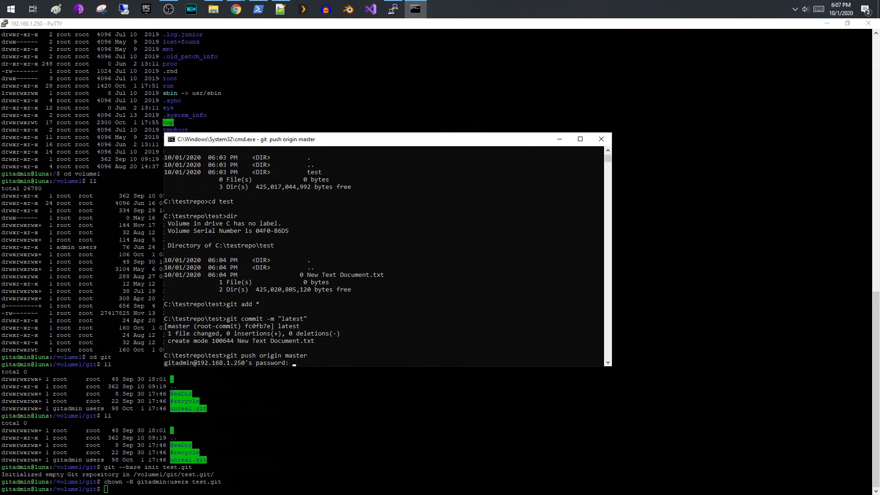
key(Return)
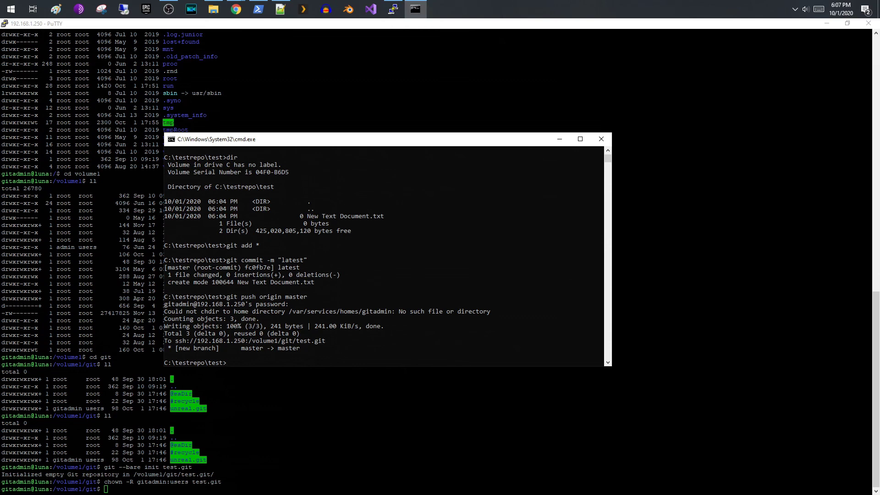
drag(343, 139, 357, 147)
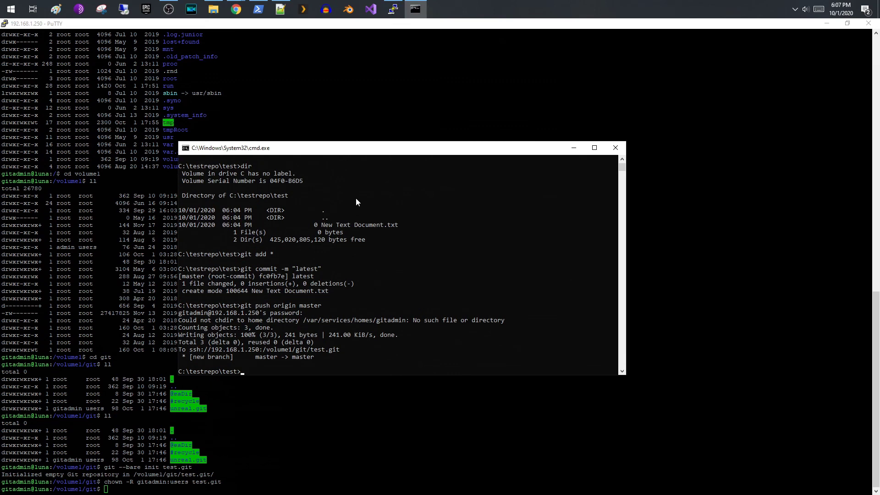